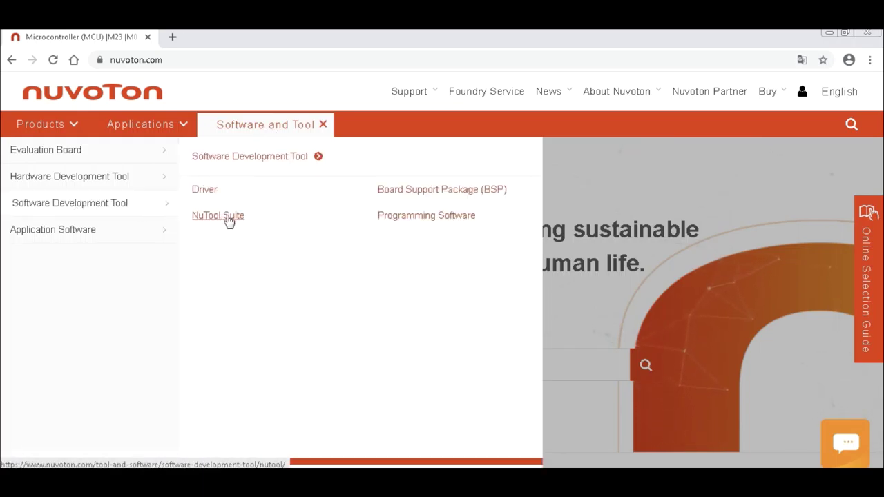
Open Nuvoton's NuTool Suite download page and launch NuTool - PinConfigure.exe from its local folder in a maximized window
click(228, 217)
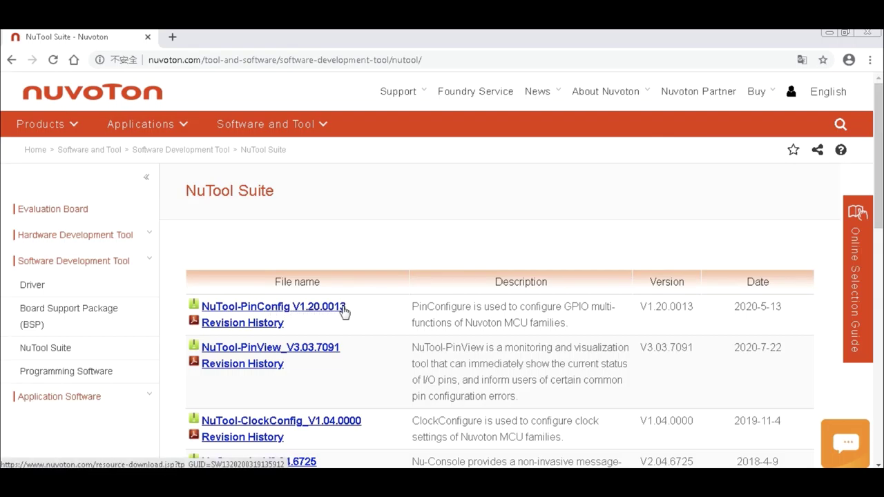
click(830, 33)
double_click(19, 235)
click(309, 176)
double_click(309, 177)
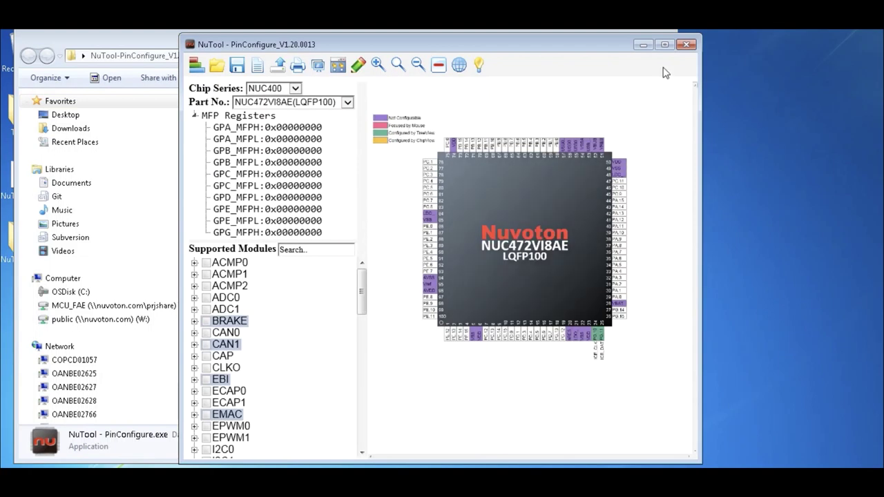
click(665, 44)
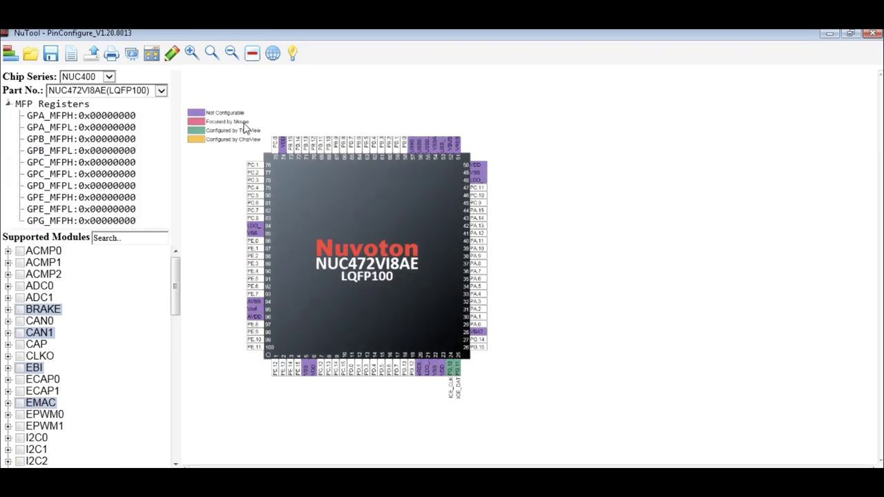
Choose the M251 chip series and the M252KG6AE(LQFP128) part
click(110, 76)
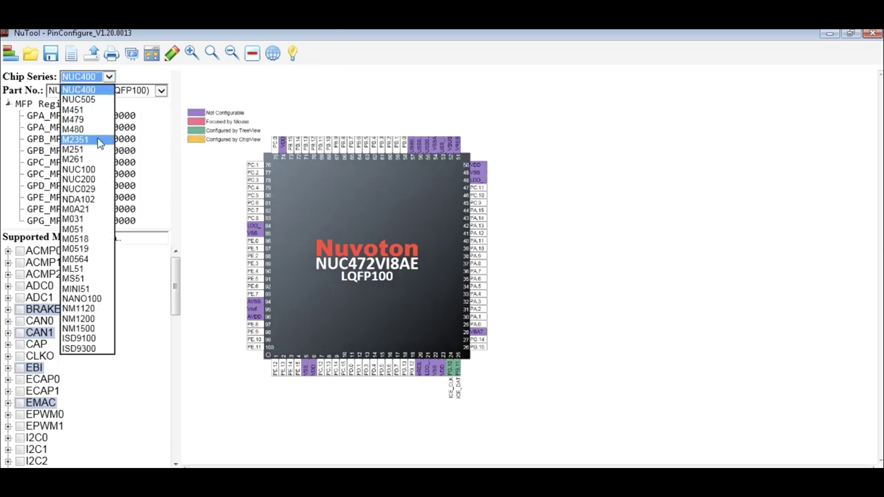
click(97, 149)
click(122, 92)
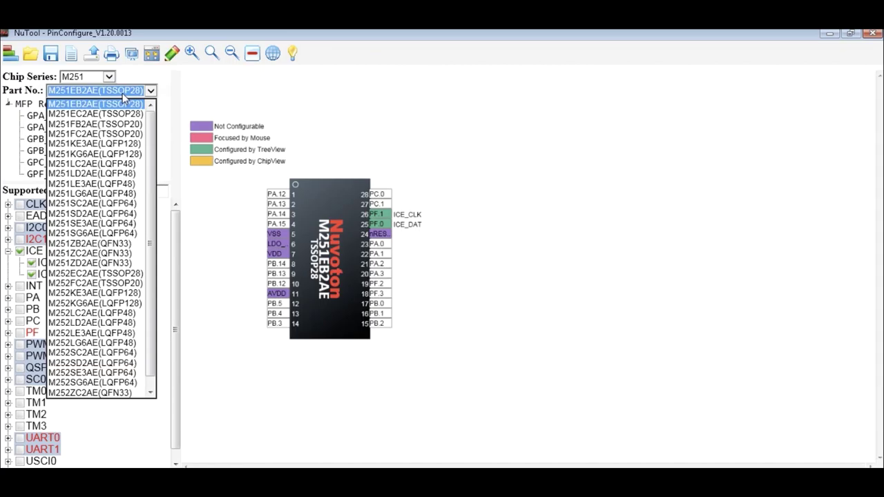
click(103, 304)
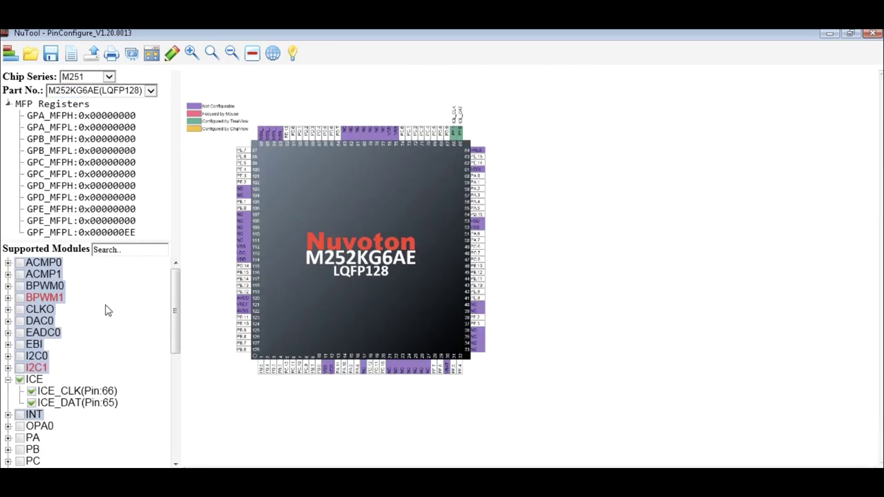
Set the GPA_MFPH register to 0x00000100
click(114, 118)
click(123, 115)
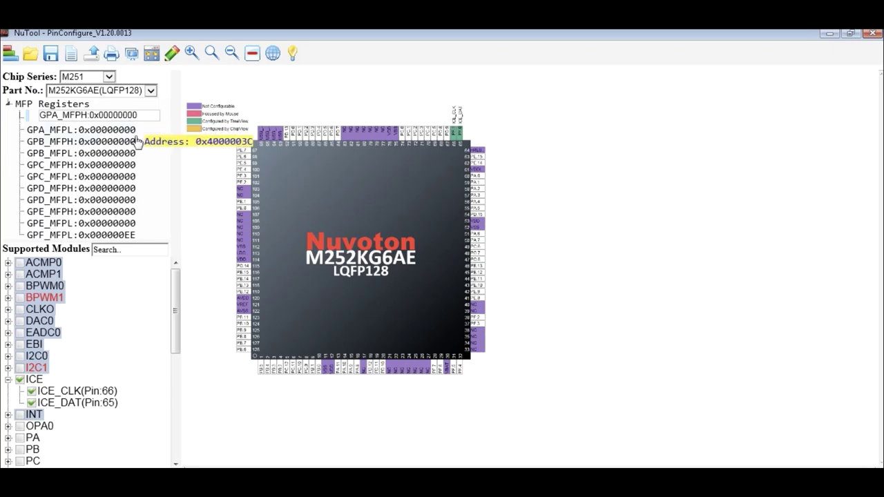
key(BackSpace)
text(1)
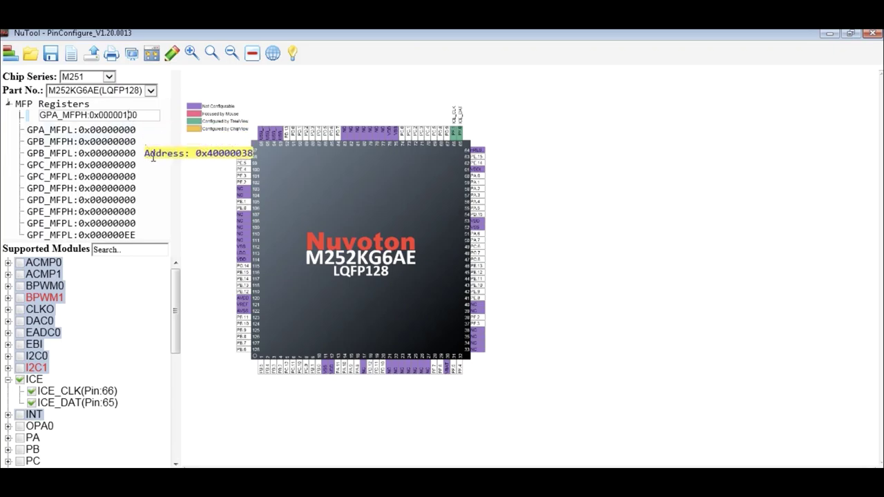
key(Return)
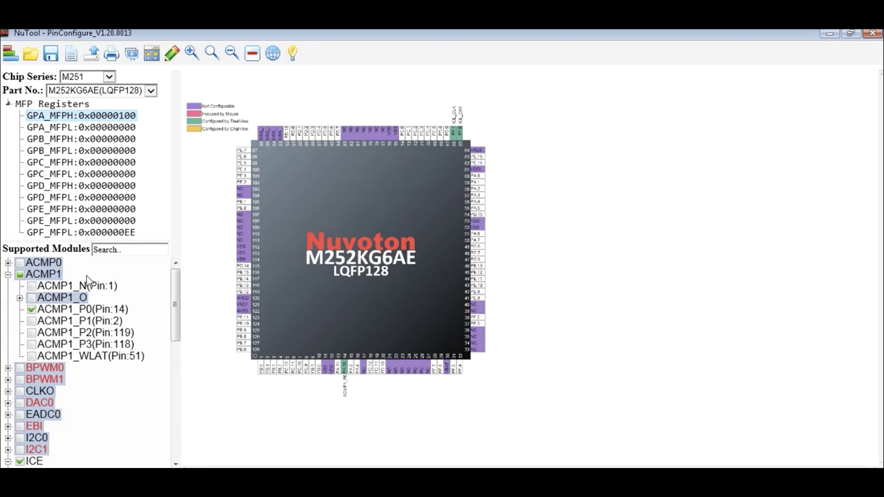
Enable ACMP1_N (Pin:1) and ACMP1_P1 (Pin:2), and configure pin 14 as PA.10, accepting the override of ACMP1_P0
click(31, 286)
click(31, 321)
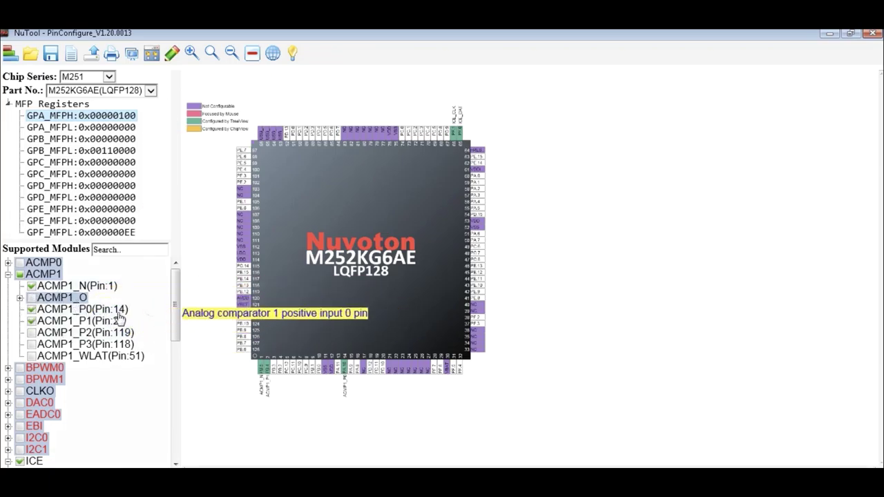
drag(175, 311, 176, 382)
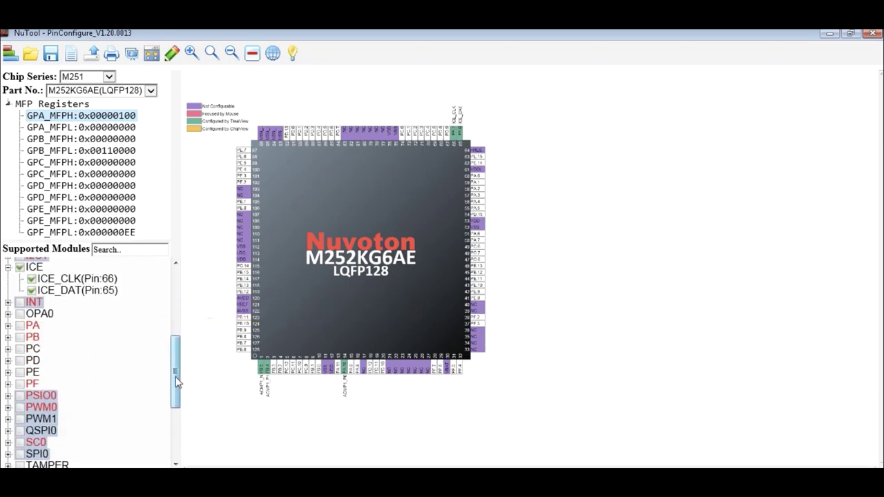
click(8, 326)
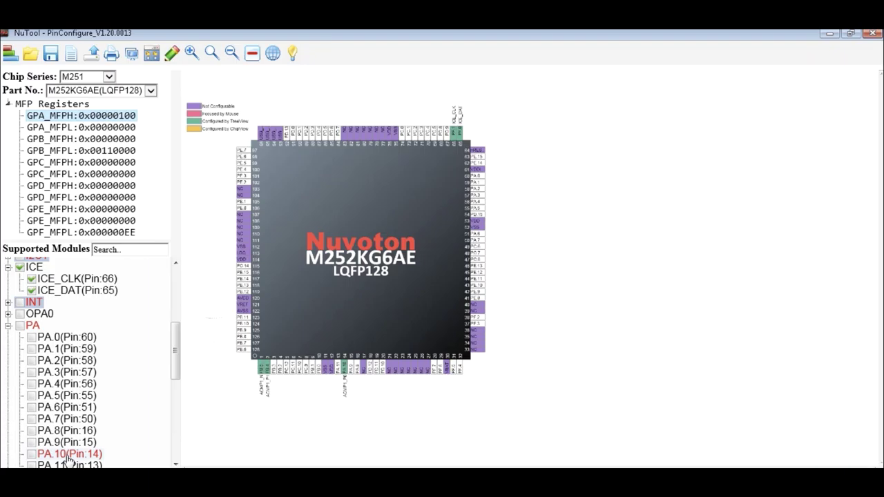
click(31, 454)
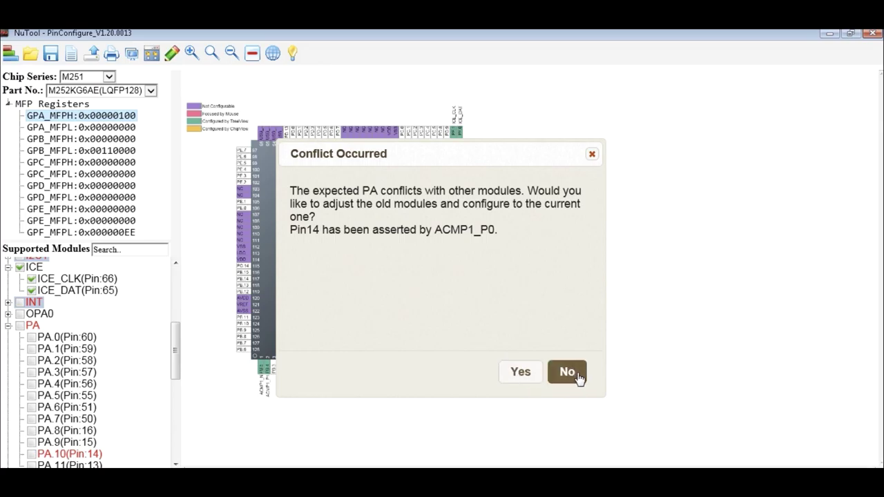
click(523, 373)
click(529, 373)
Search the supported modules for BPWM
drag(176, 356, 161, 300)
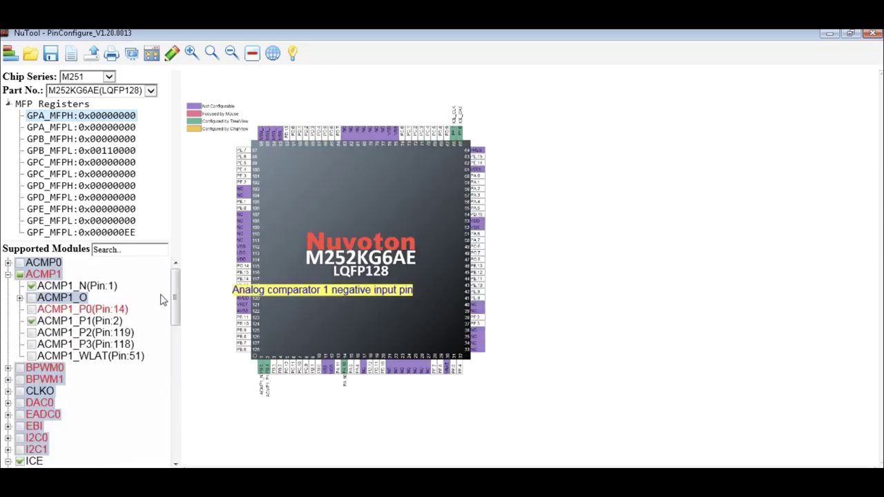
click(122, 249)
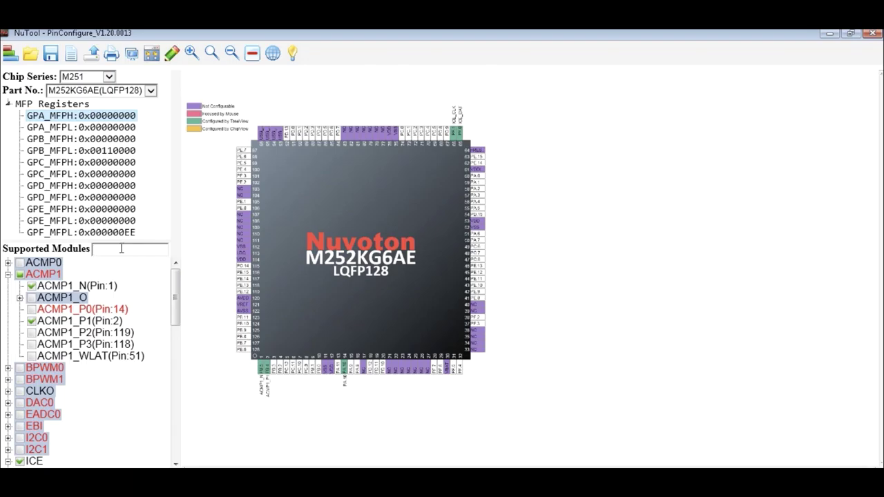
text(BPWM)
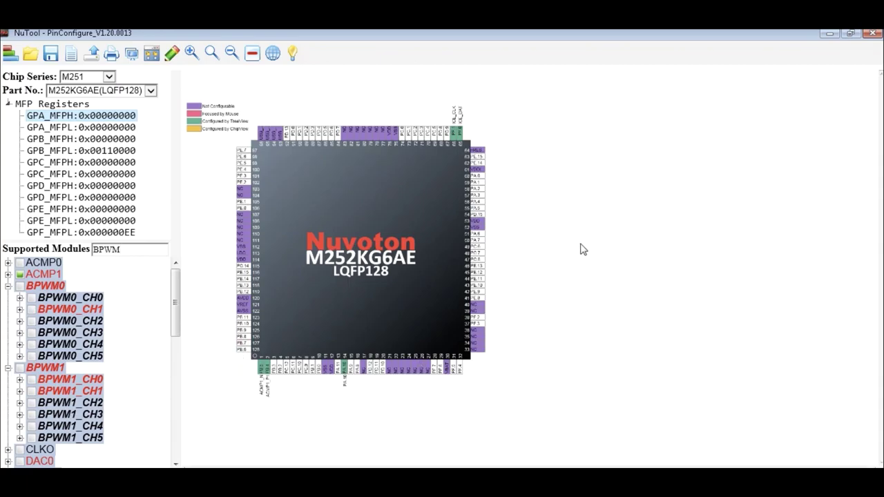
Assign UART0_RXD to PA.0 on the chip view, and reassign it to pin 56 in the module tree
click(477, 178)
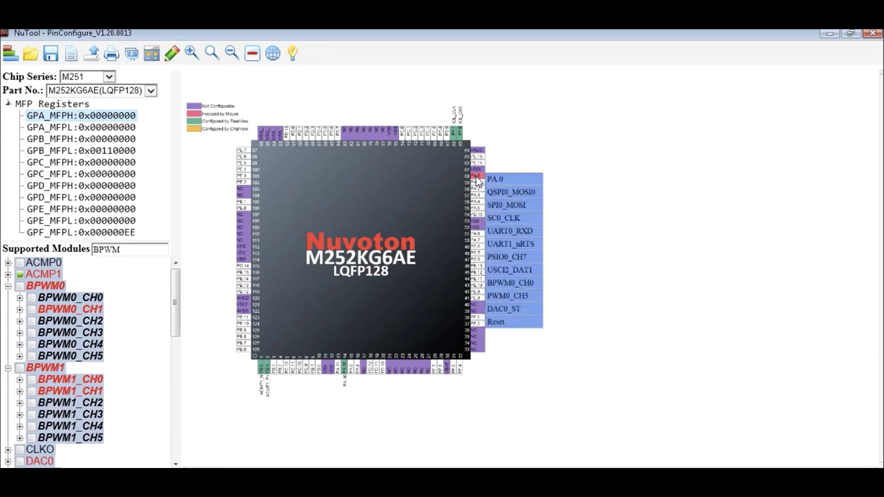
click(529, 234)
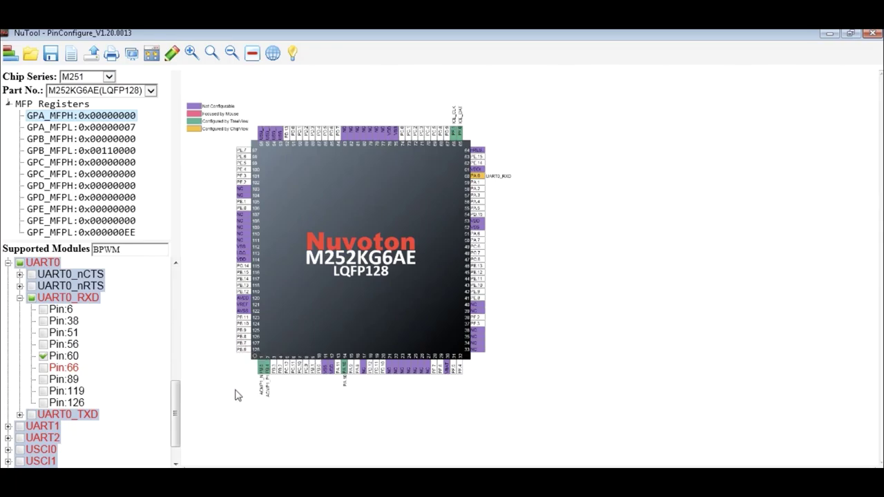
click(43, 333)
click(43, 344)
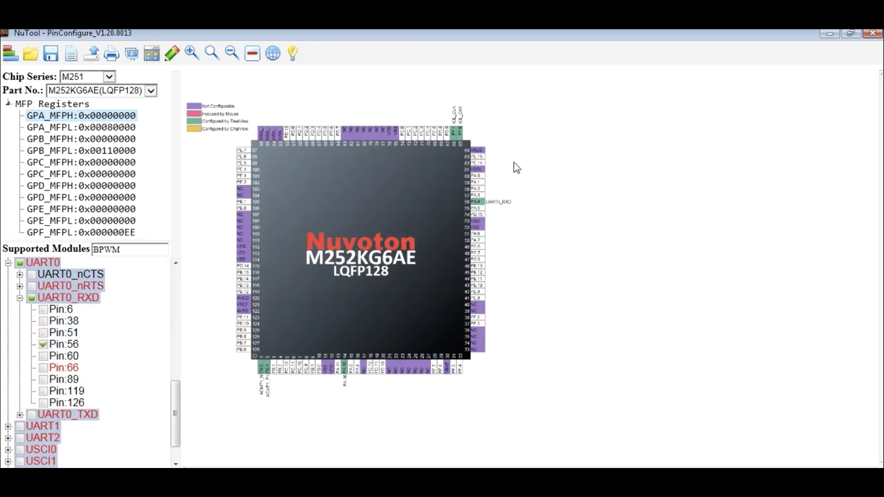
Assign QSPI0_MISO0 to PA.1 and SPI0_CLK to PA.2 on the chip view
click(488, 184)
click(521, 207)
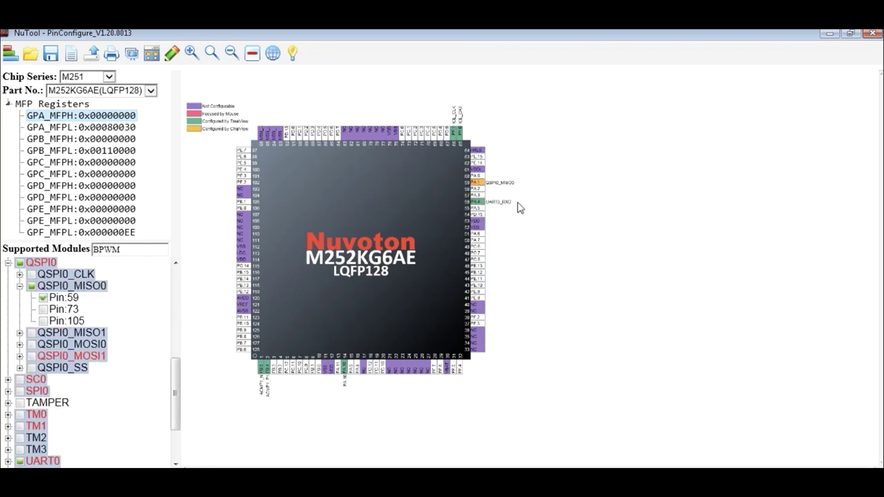
click(477, 189)
click(508, 215)
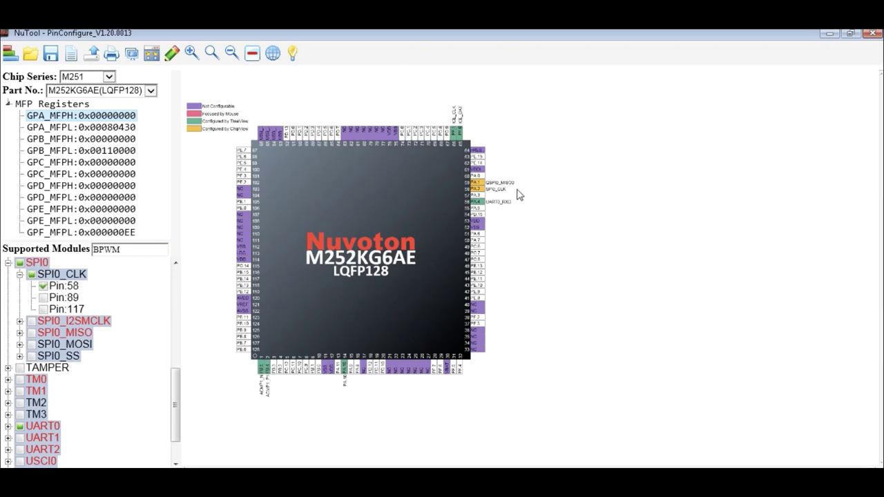
Reset the function assignment of PA.1
click(476, 183)
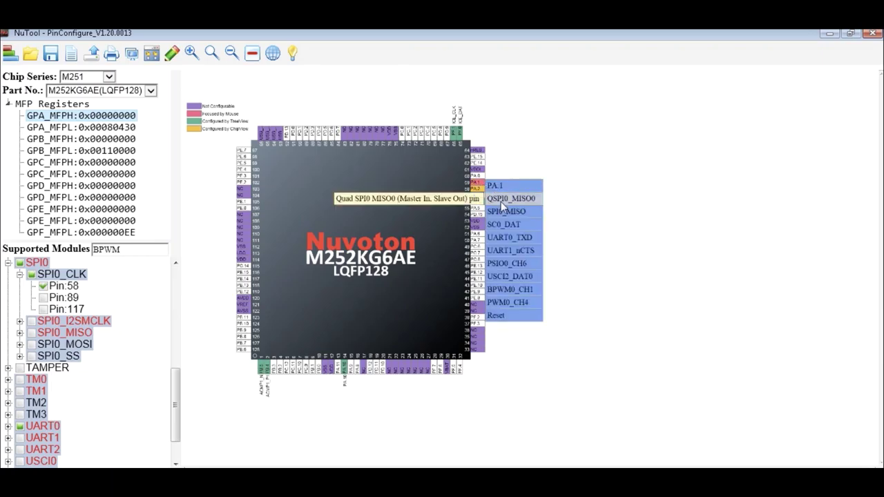
click(508, 315)
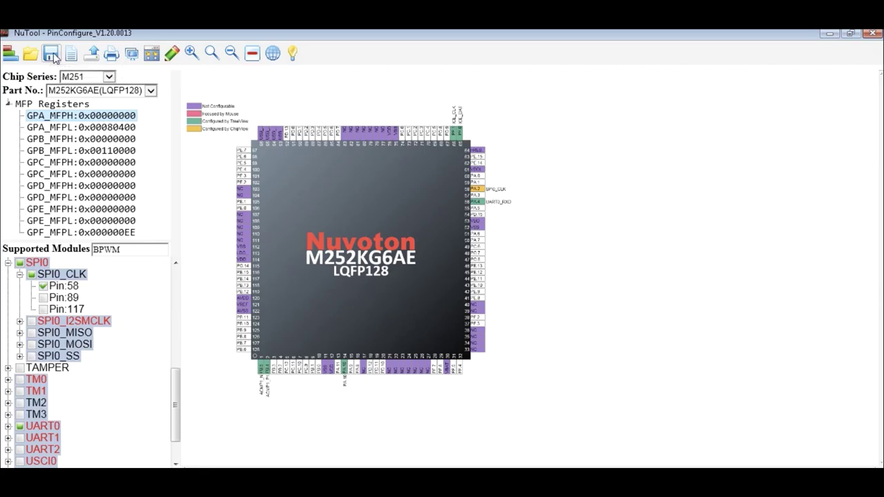
click(152, 56)
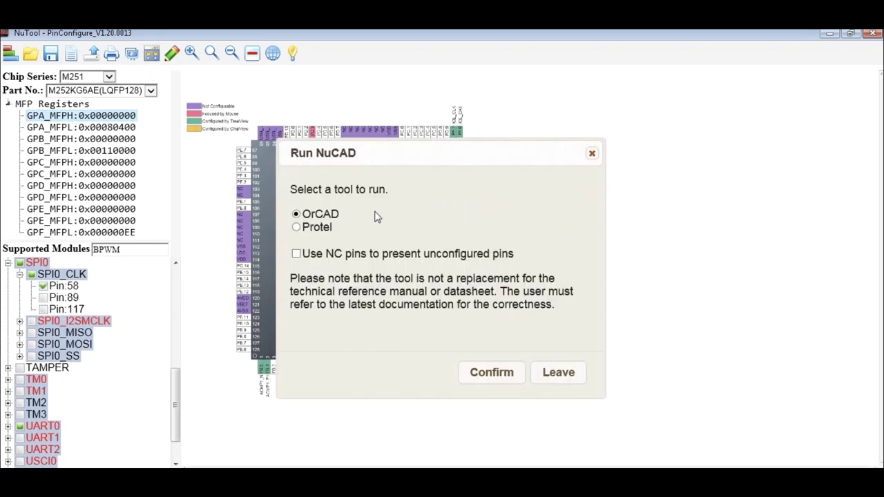
click(296, 228)
click(592, 154)
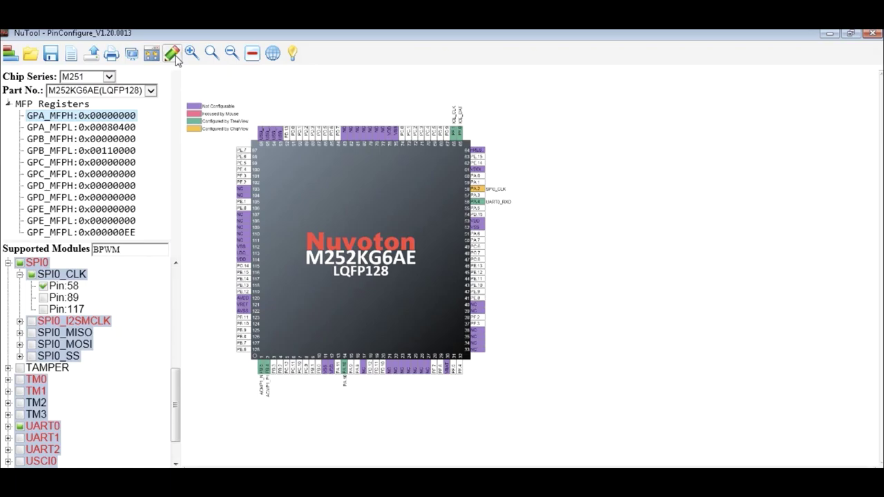
Show all available functions beside every chip pin, examine them at different magnifications, and return to the plain pin view
click(175, 55)
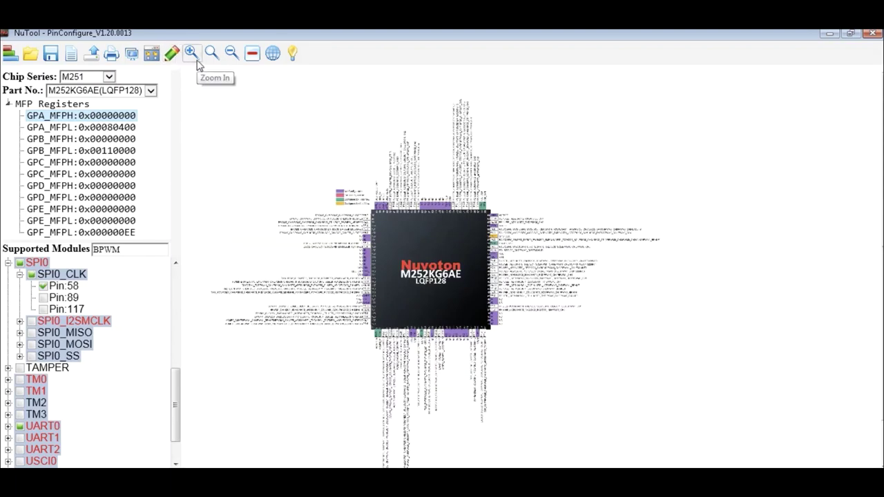
click(198, 63)
click(198, 63)
click(233, 64)
click(233, 64)
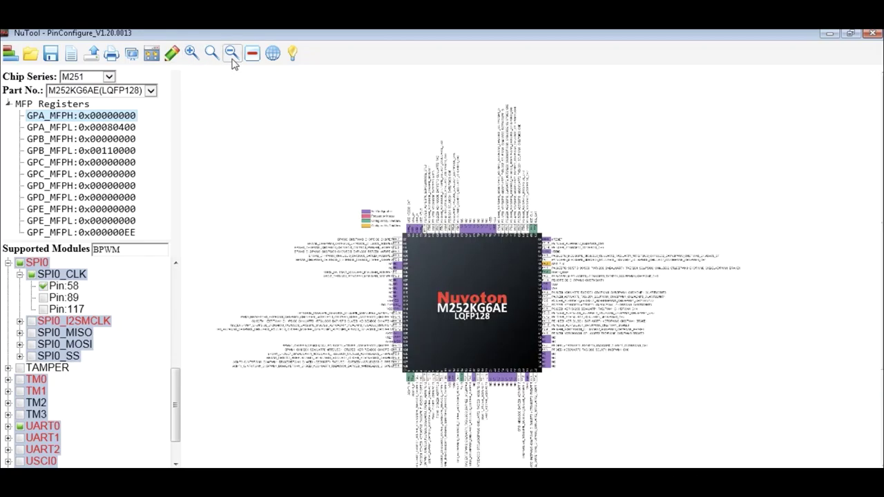
click(172, 55)
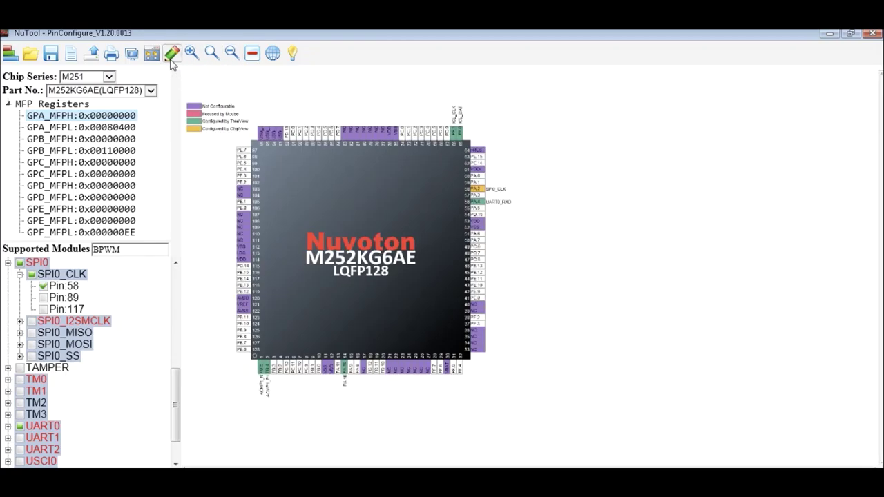
Turn off the tooltip display in the settings
click(272, 59)
click(296, 272)
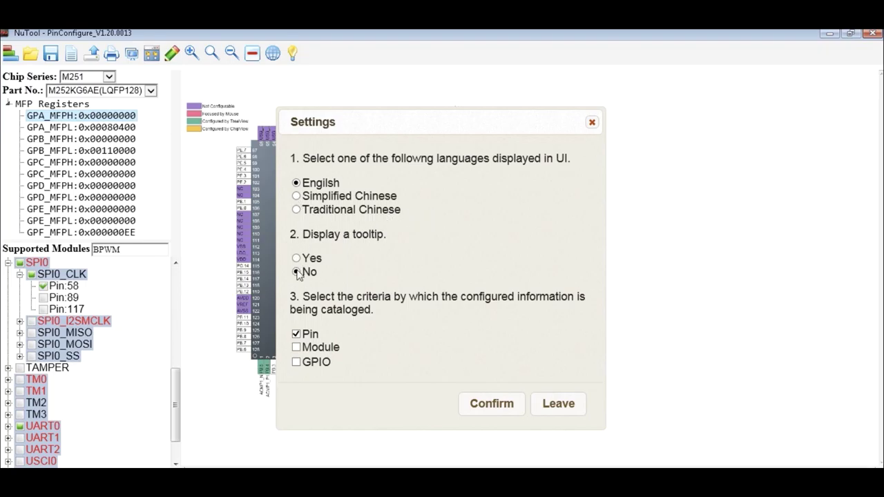
click(492, 404)
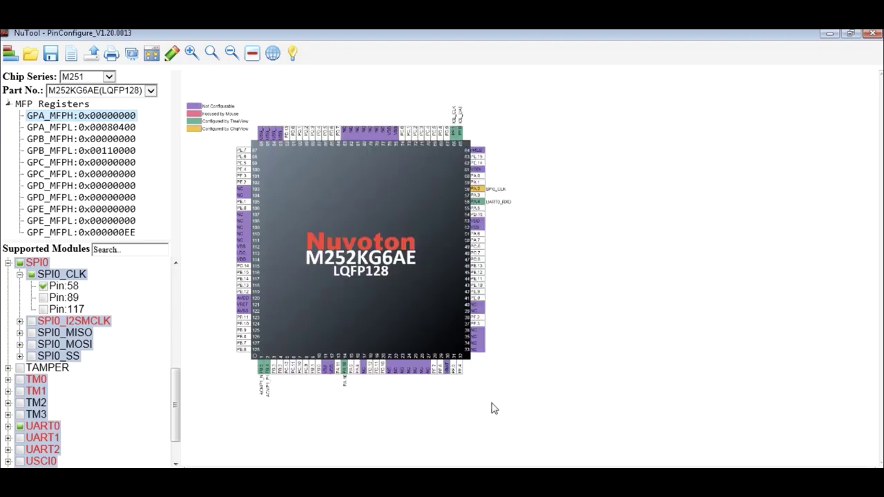
View the PinConfigure user manual and the supported chips list, and close both
click(293, 55)
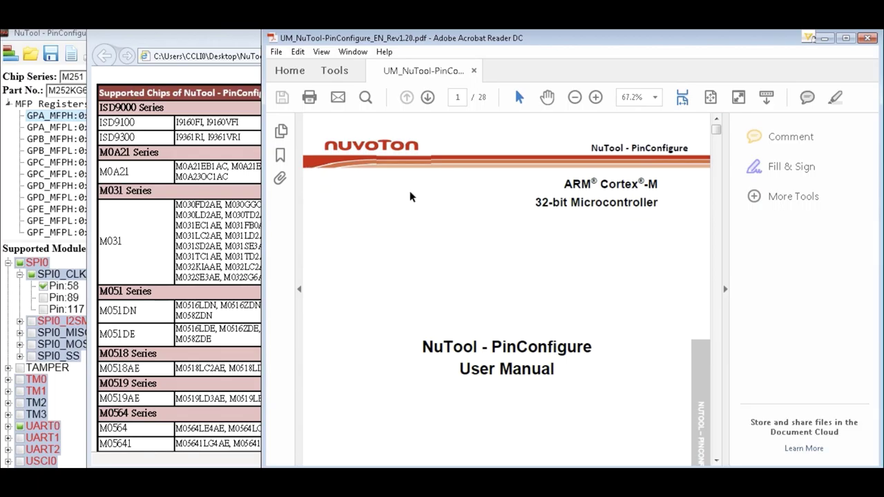
click(869, 38)
click(706, 40)
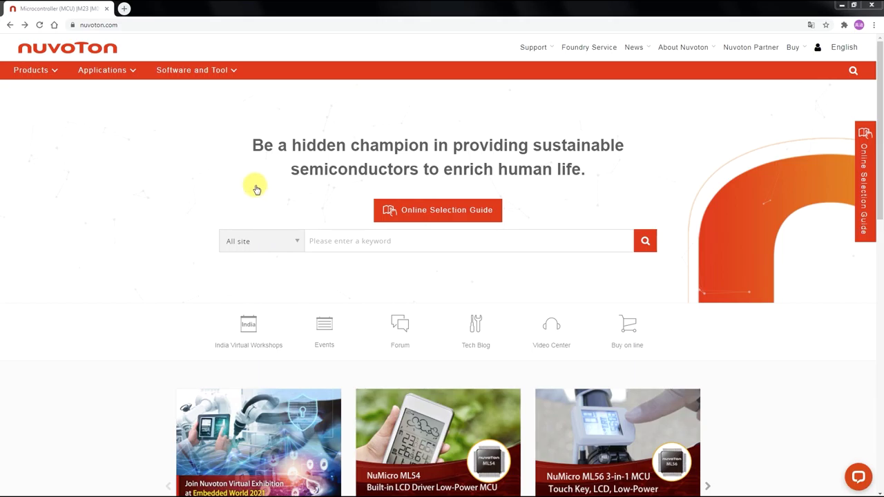
Switch to Chrome and open the Driver page under Software Development Tool on the Nuvoton website
click(223, 72)
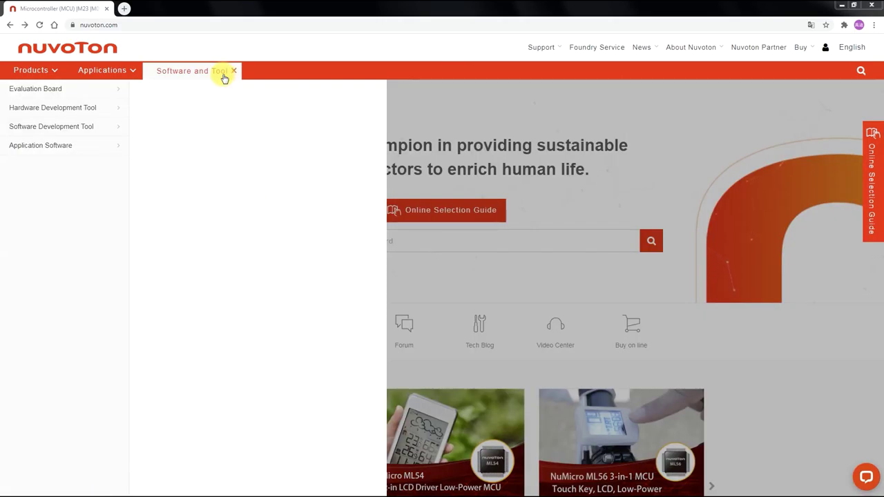
mouse_move(115, 131)
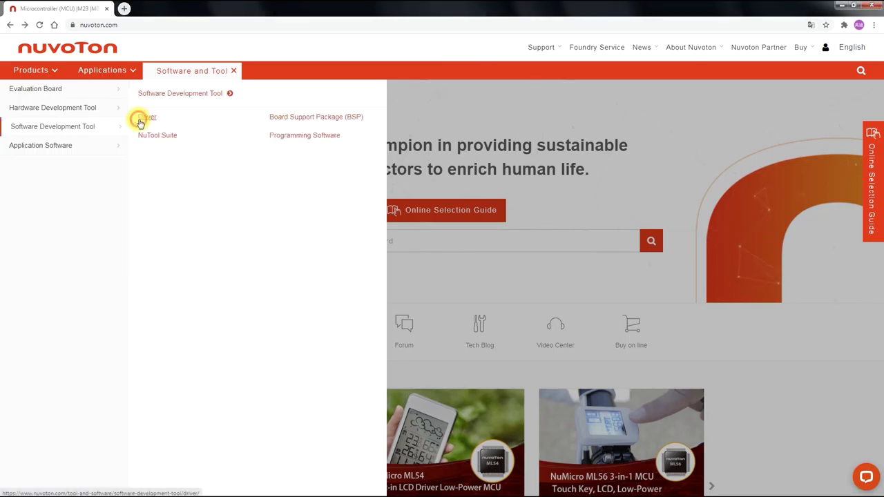
click(141, 123)
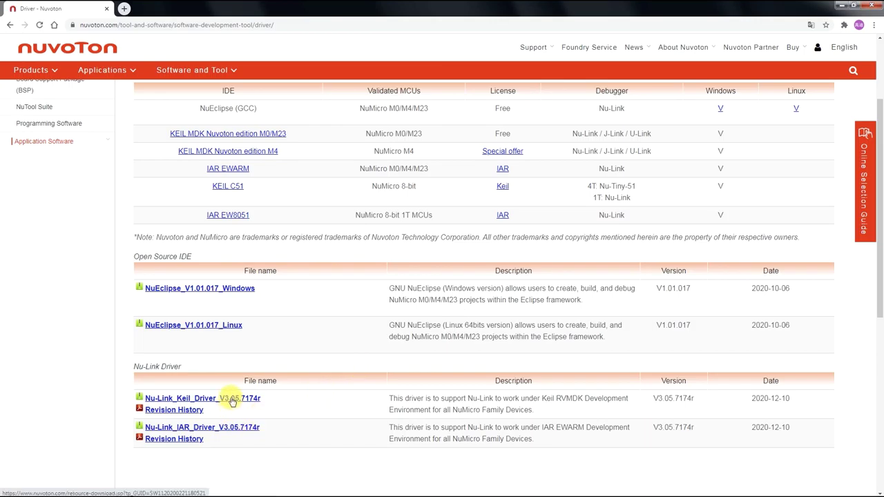
Download Nu-Link_Keil_Driver_V3.05.7174r, and download NuTool-PinView_V3.05.7174r from the NuTool Suite page
click(232, 402)
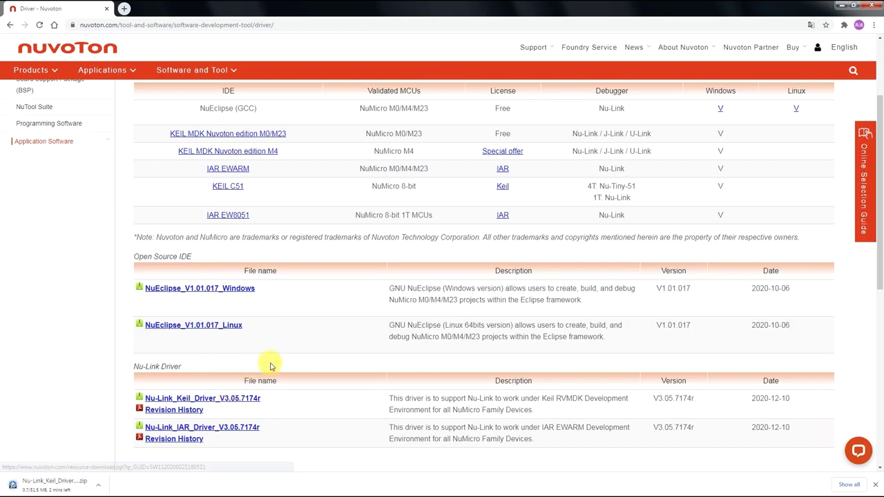
scroll(296, 357, up, 1)
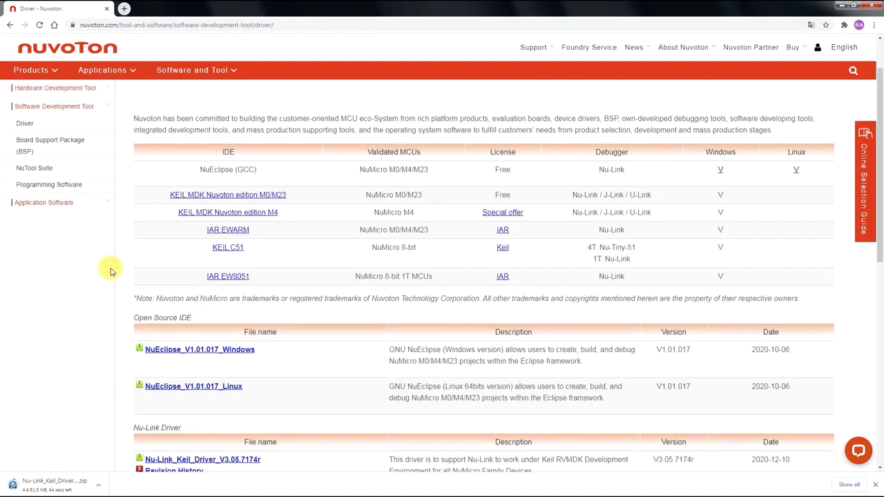
click(42, 169)
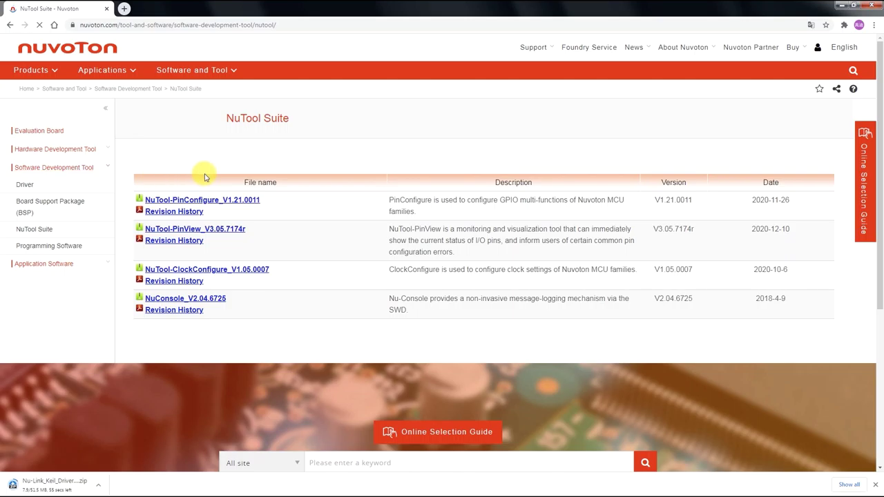
click(239, 236)
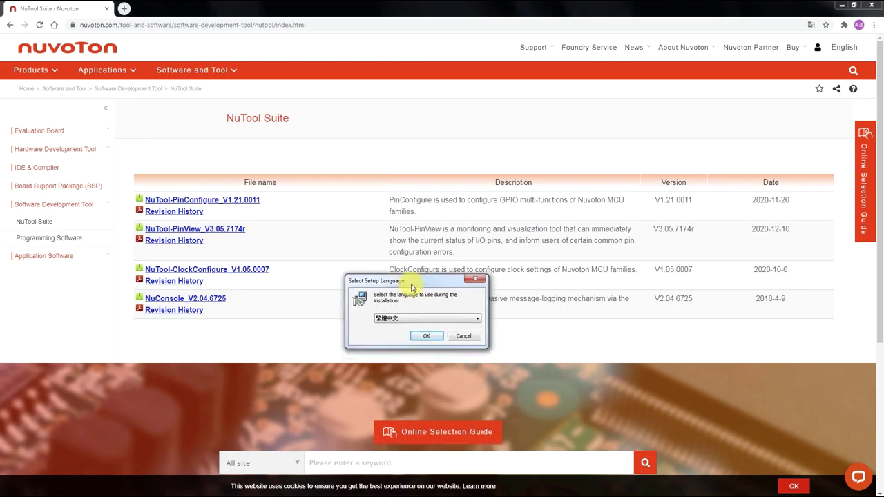
Choose English as the setup language and start the NuTool - PinView installer
drag(450, 279, 478, 248)
click(472, 283)
click(463, 291)
click(458, 300)
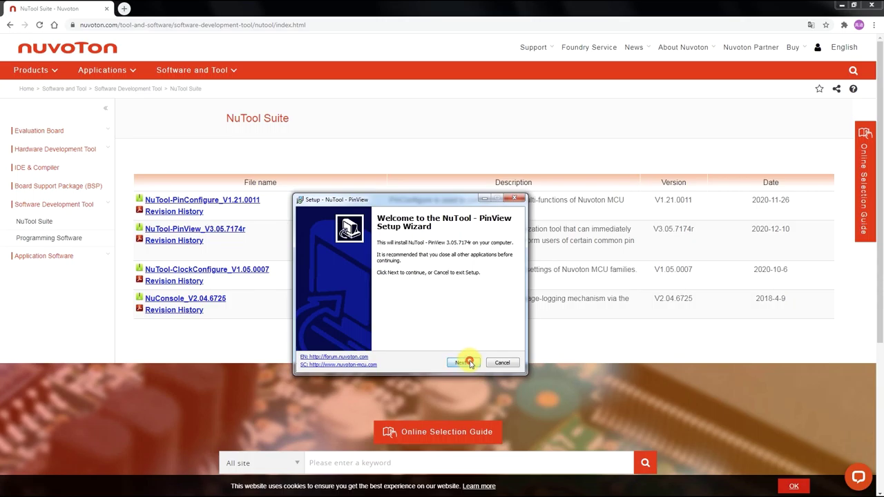
Accept the licence, install NuTool - PinView with the default destination and Start Menu folders, and finish with the optional Nu-Link USB Driver 1.7 installation
click(462, 362)
click(349, 335)
click(463, 362)
click(451, 276)
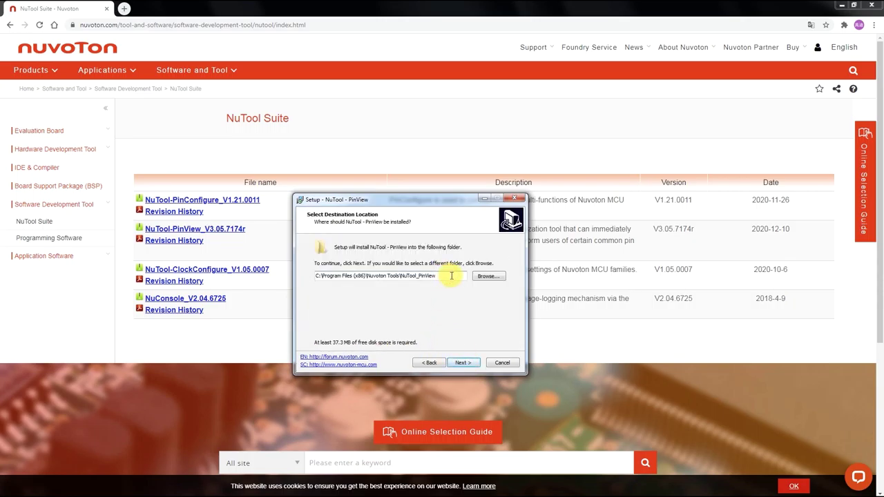
drag(452, 203, 474, 200)
click(486, 359)
click(452, 270)
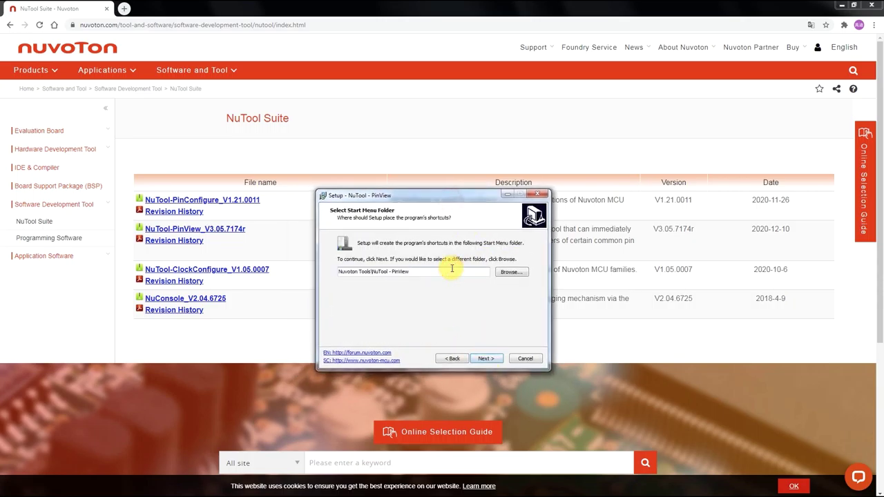
click(478, 358)
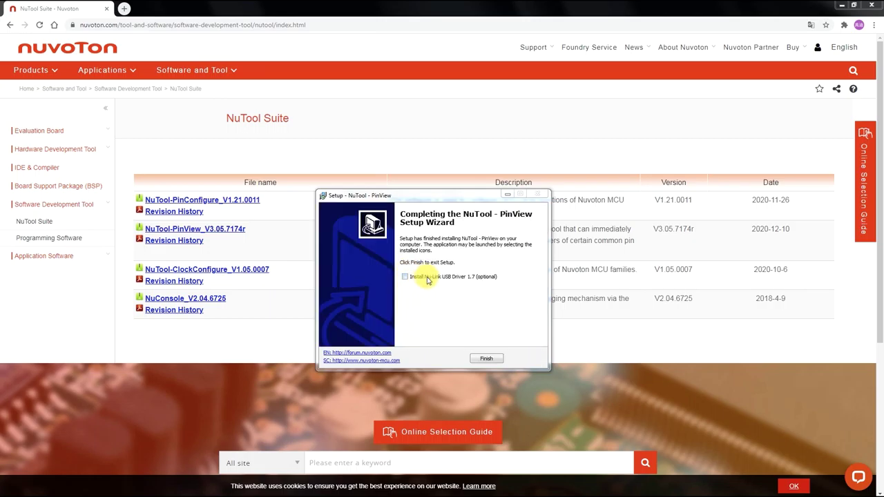
click(487, 358)
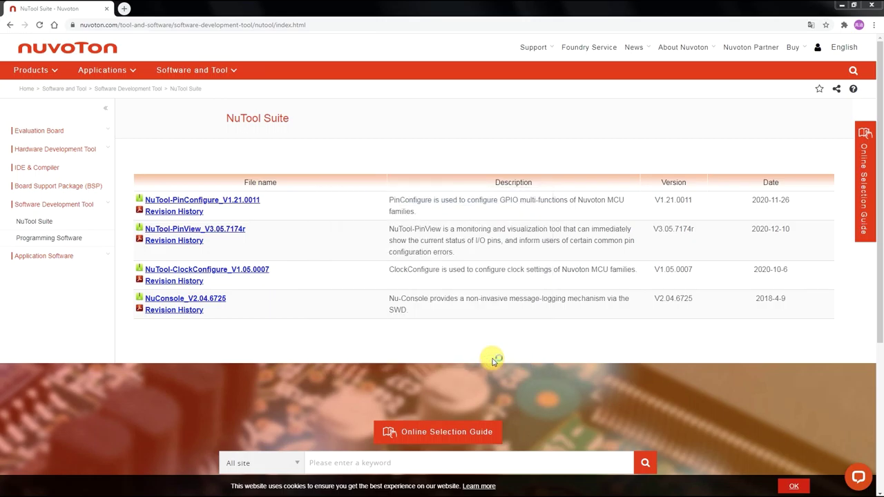
Run the Nu-Link USB Driver setup, accepting the licence and the default settings to start its installation
click(461, 293)
click(498, 339)
click(388, 310)
click(489, 339)
click(489, 339)
click(489, 339)
click(489, 339)
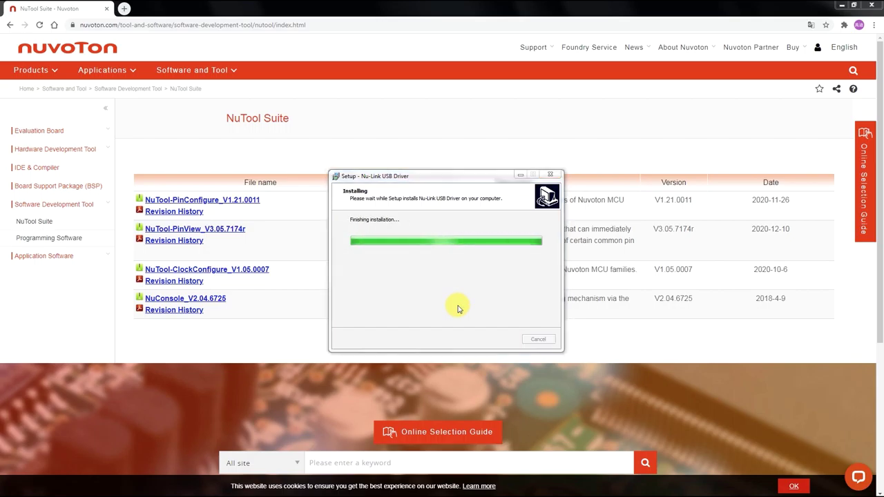
Allow Windows to install the Nuvoton device drivers, and finish the Device Driver Installation Wizard and the Nu-Link USB Driver setup
click(495, 359)
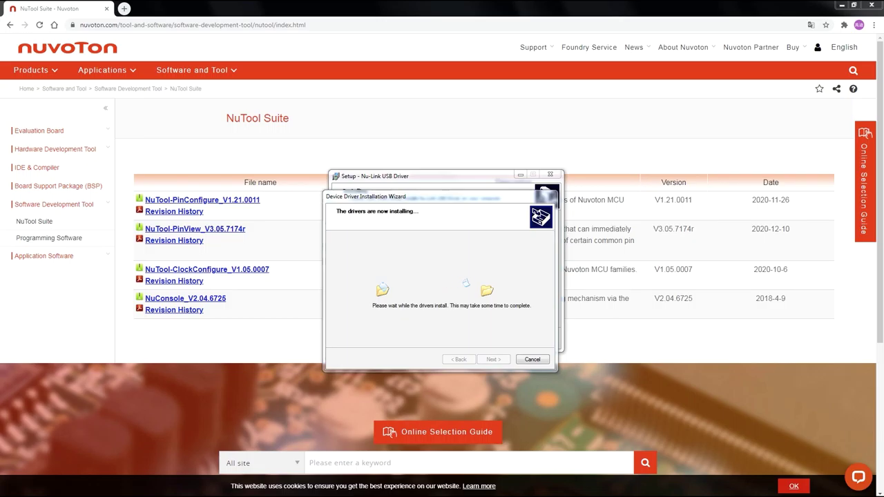
click(499, 288)
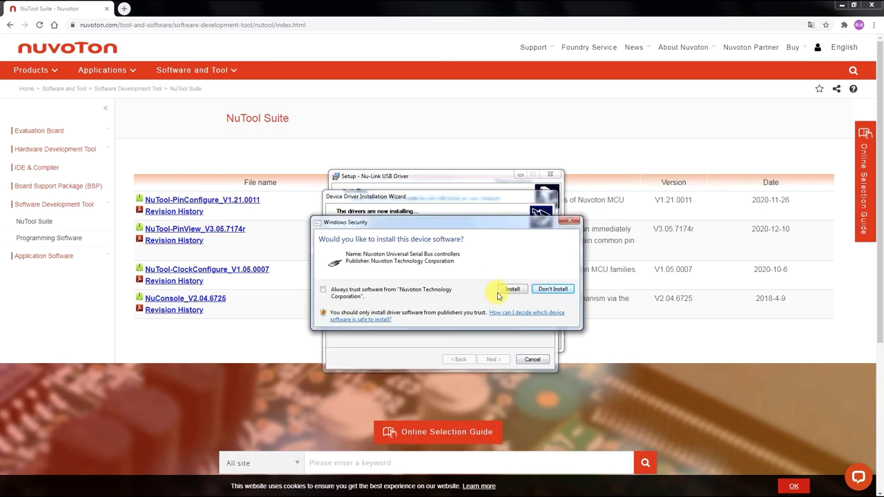
click(500, 290)
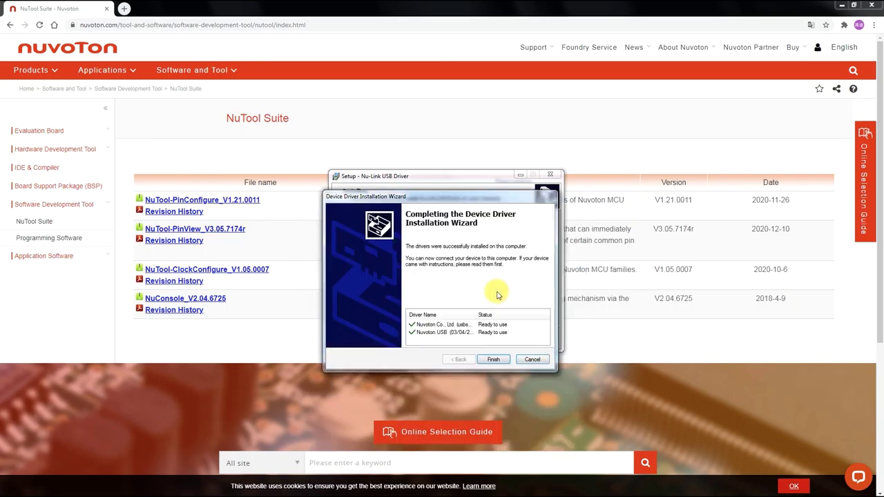
click(497, 356)
click(498, 339)
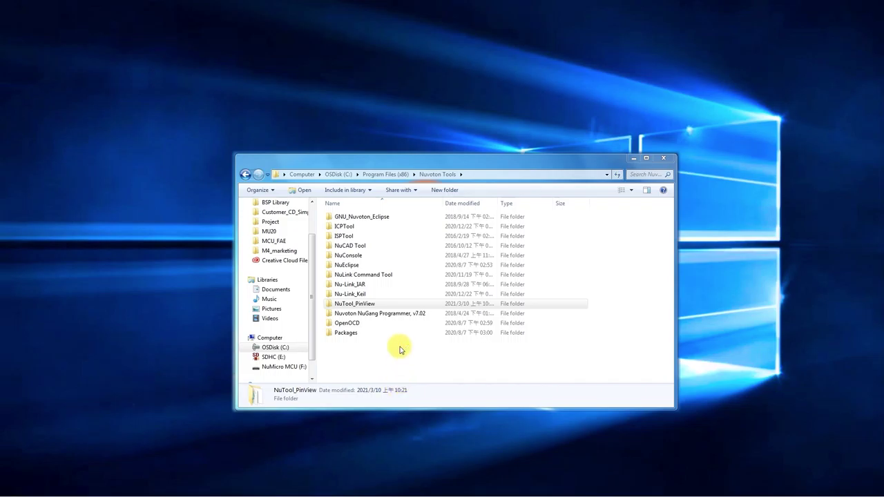
Launch NuTool - PinView.exe from the NuTool_PinView bin folder with Cortex-M as the chip series
click(404, 307)
double_click(404, 306)
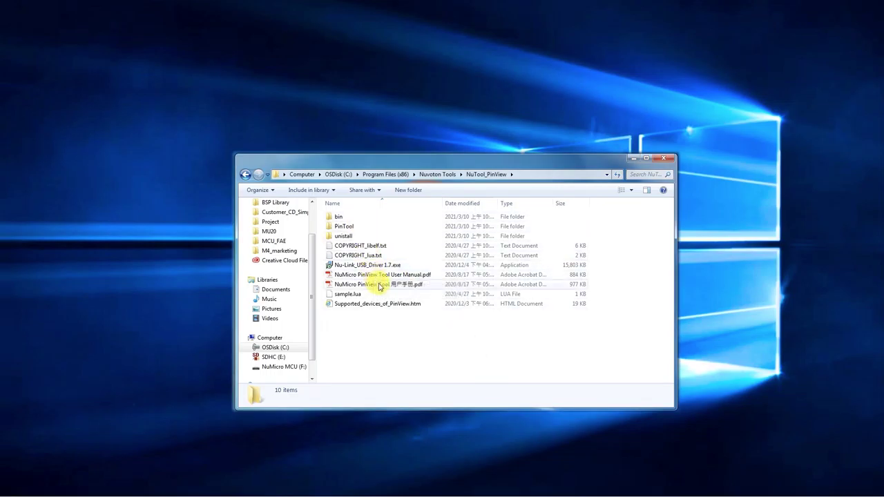
double_click(365, 217)
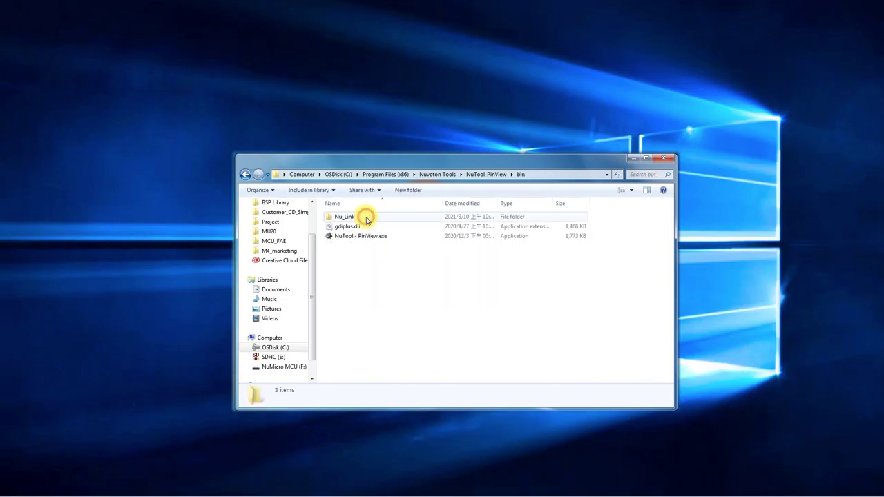
click(369, 239)
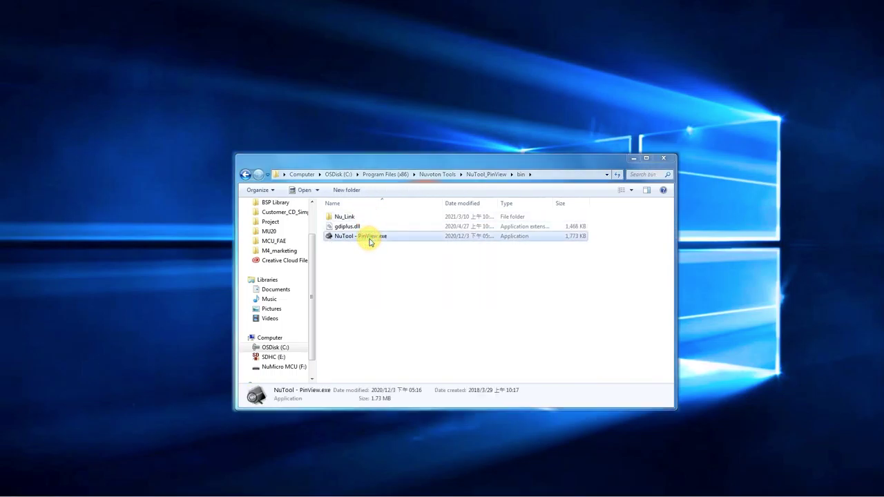
double_click(369, 239)
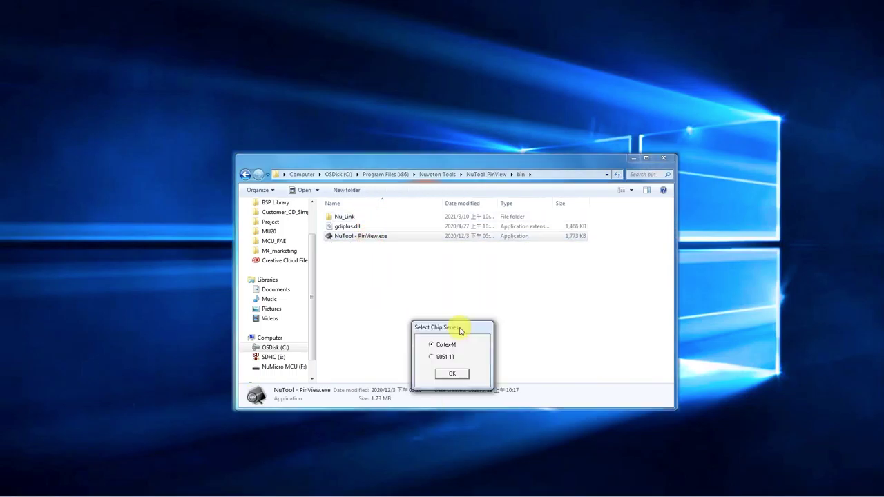
click(456, 317)
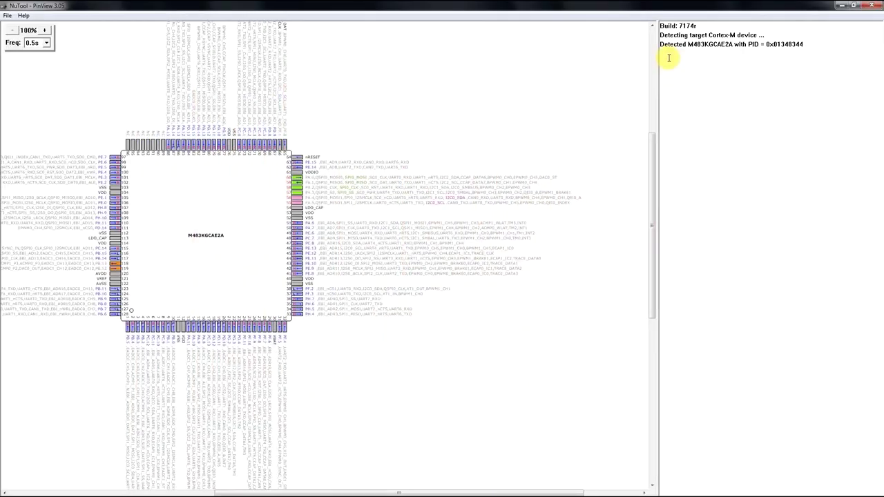
Widen the pin diagram area, center the M483KGCAE2A chip, and examine its pin states and the coloured UART0, SPI0 and I2C0 pins
drag(655, 89, 778, 95)
drag(250, 231, 435, 233)
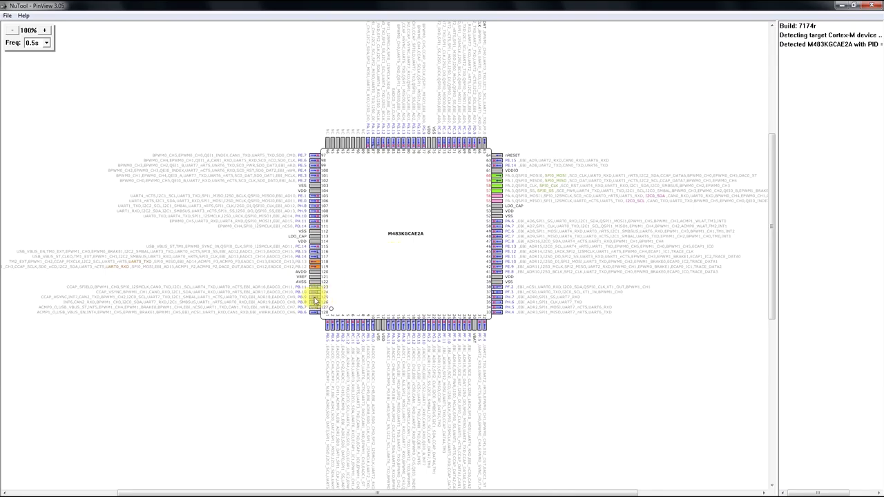
mouse_move(330, 294)
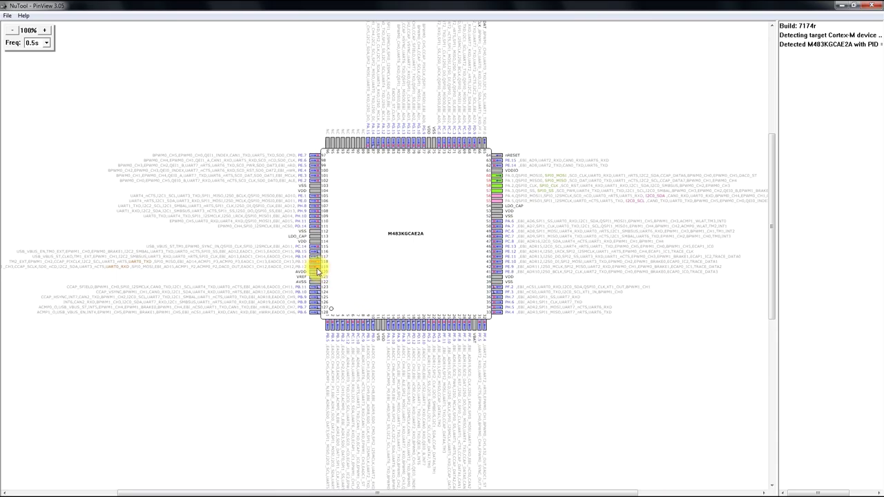
mouse_move(320, 270)
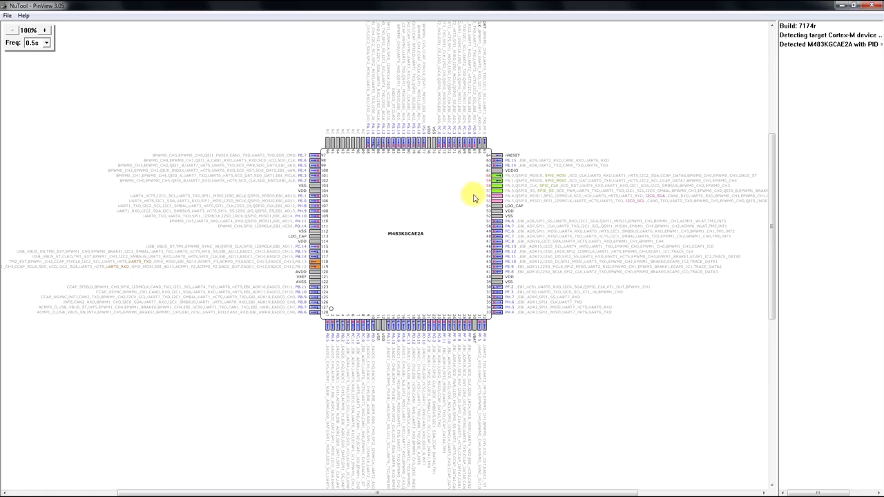
mouse_move(498, 187)
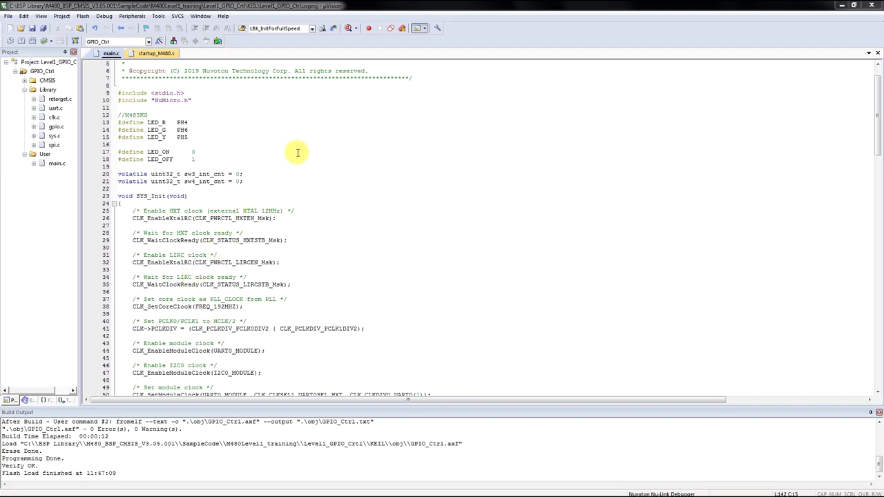
Switch to Keil µVision, run the GPIO_Ctrl program in a debug session, and open NuTool - PinView in a widened, repositioned window
click(348, 31)
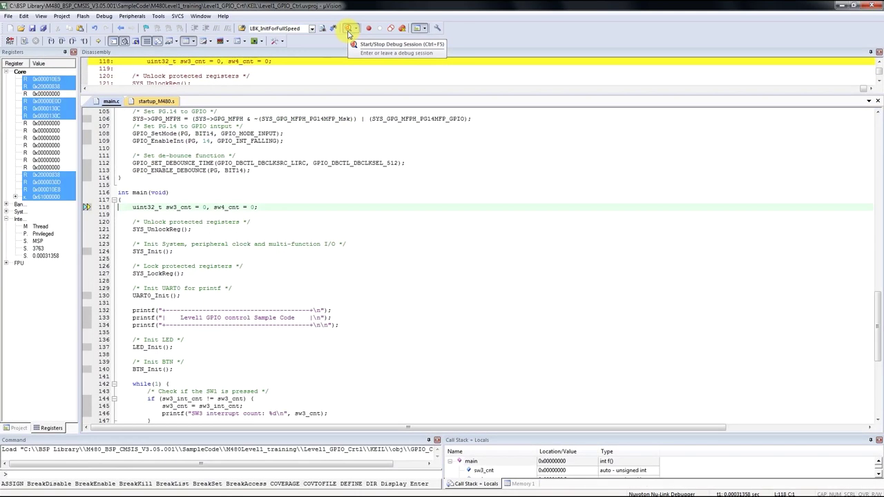
click(23, 42)
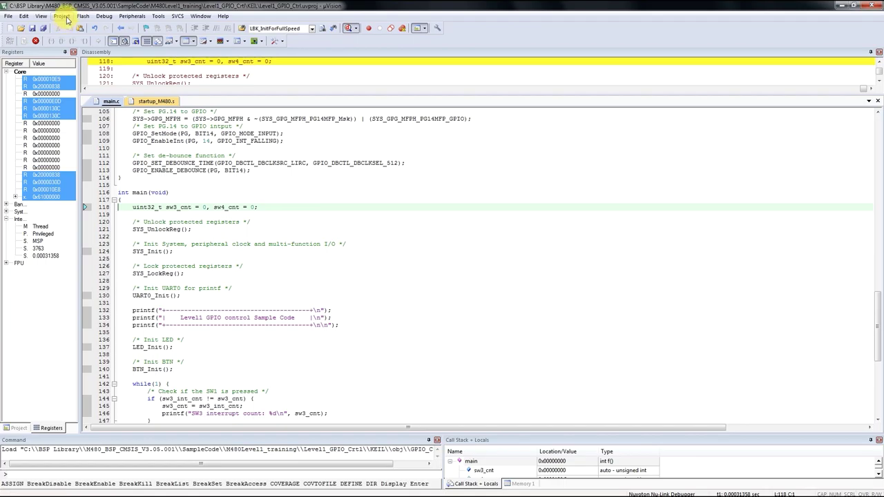
click(103, 17)
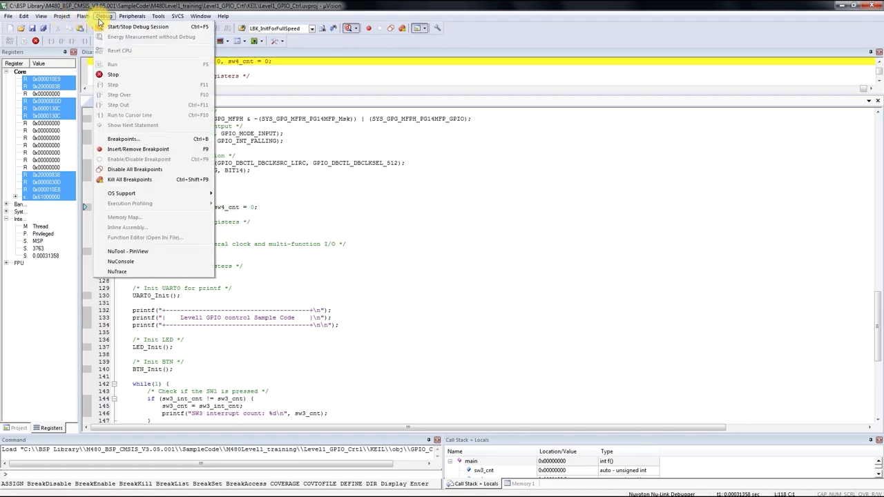
click(170, 253)
drag(644, 266, 805, 273)
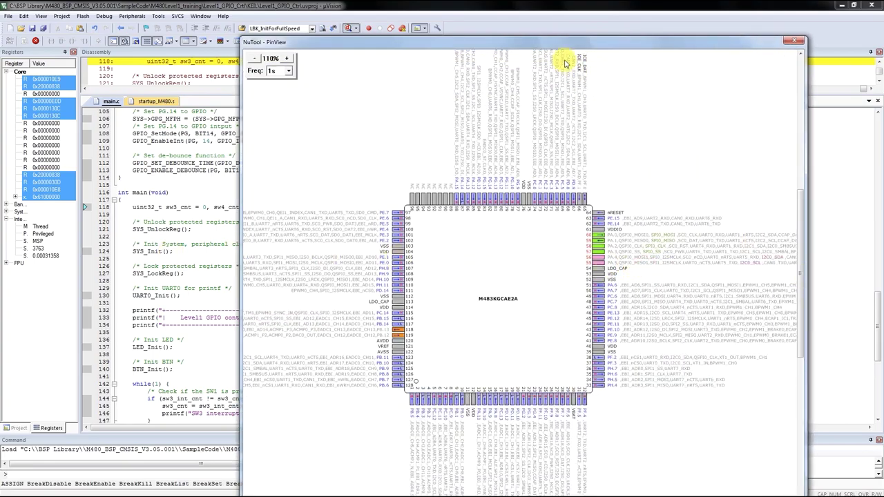
drag(549, 43, 509, 11)
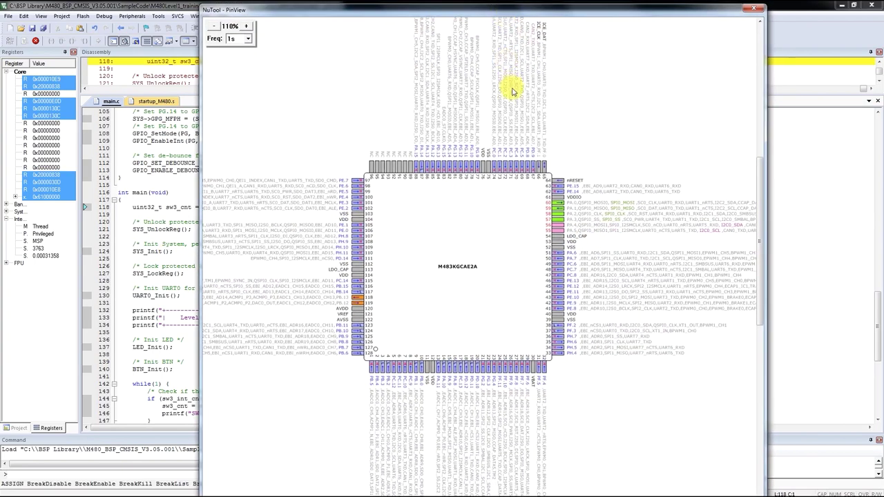